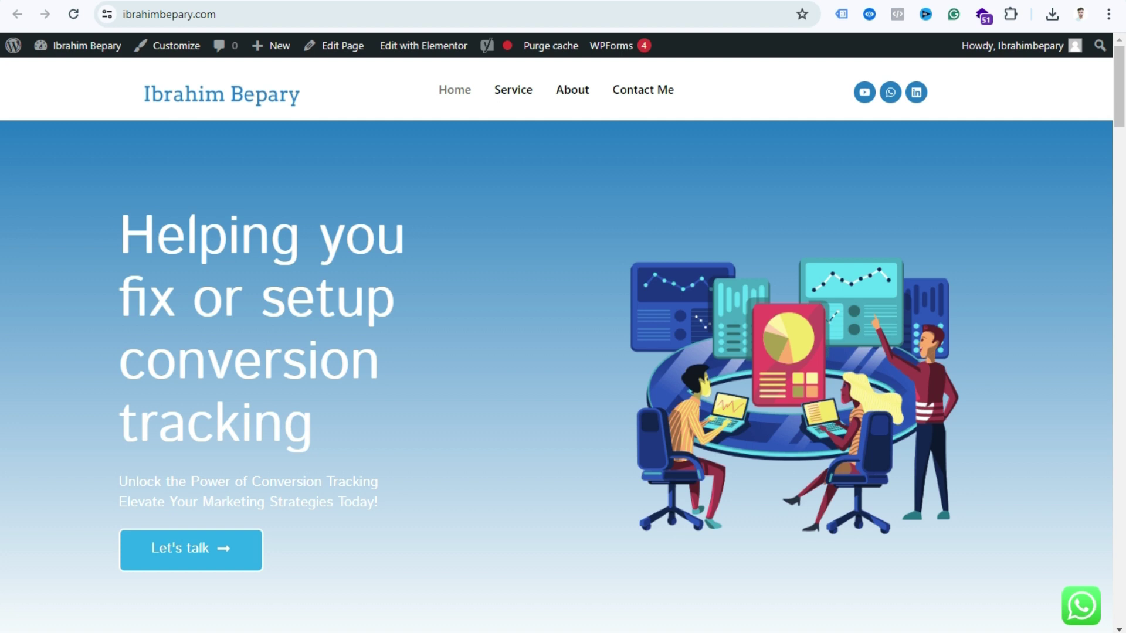
In the WordPress dashboard, open the Click to Chat plugin's Other Settings and save them with Google Analytics enabled
key("ctrl+Tab")
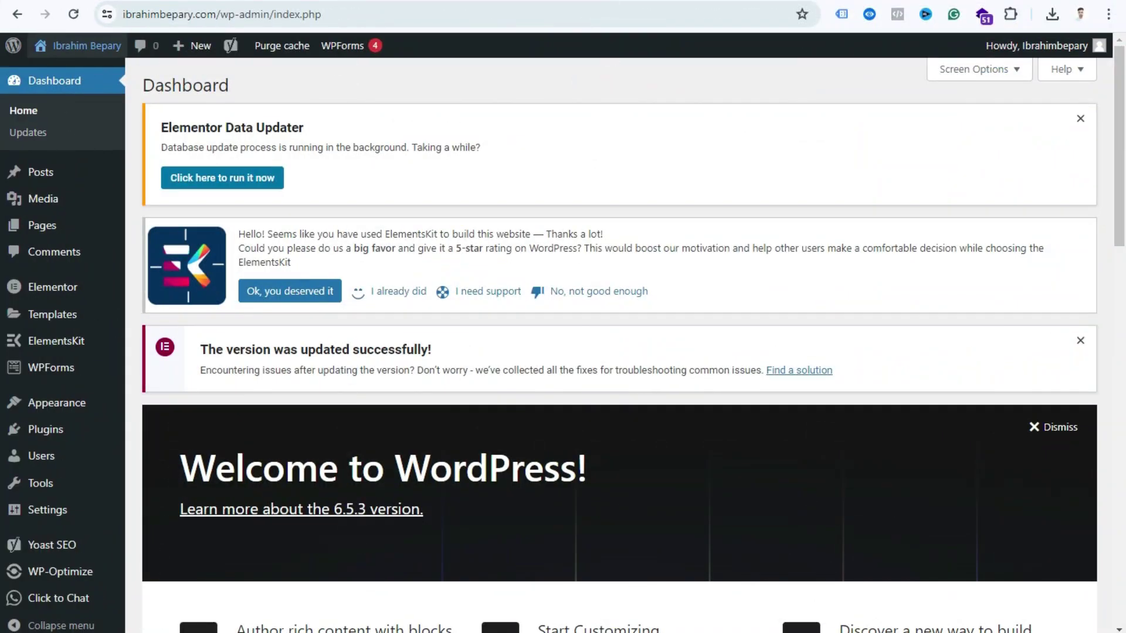
scroll(47, 411, "down", 4)
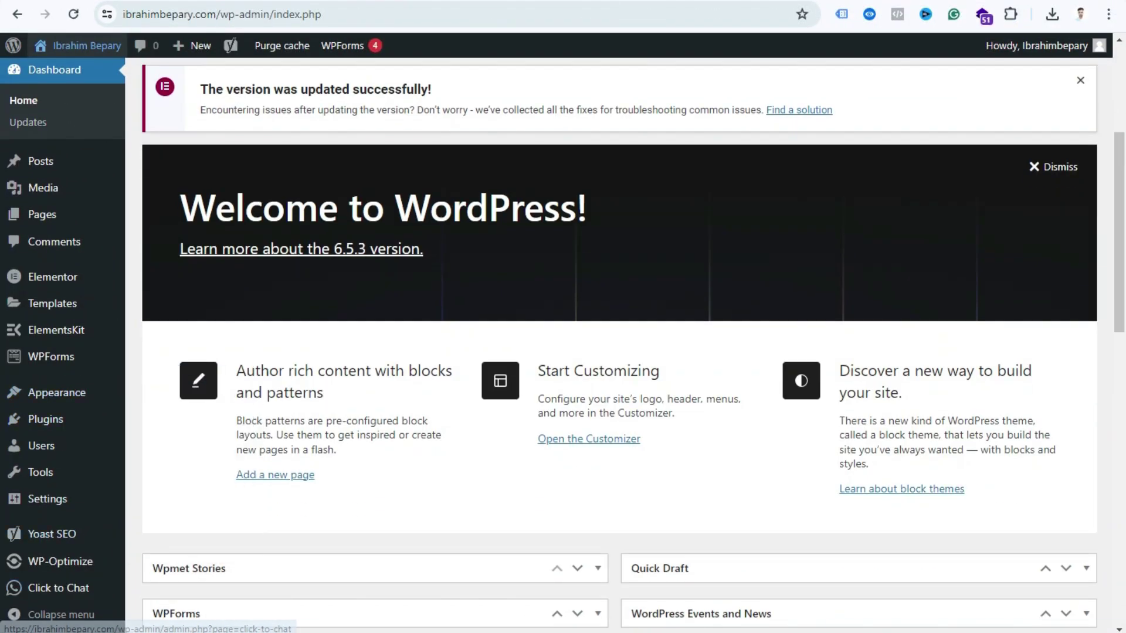
mouse_move(53, 587)
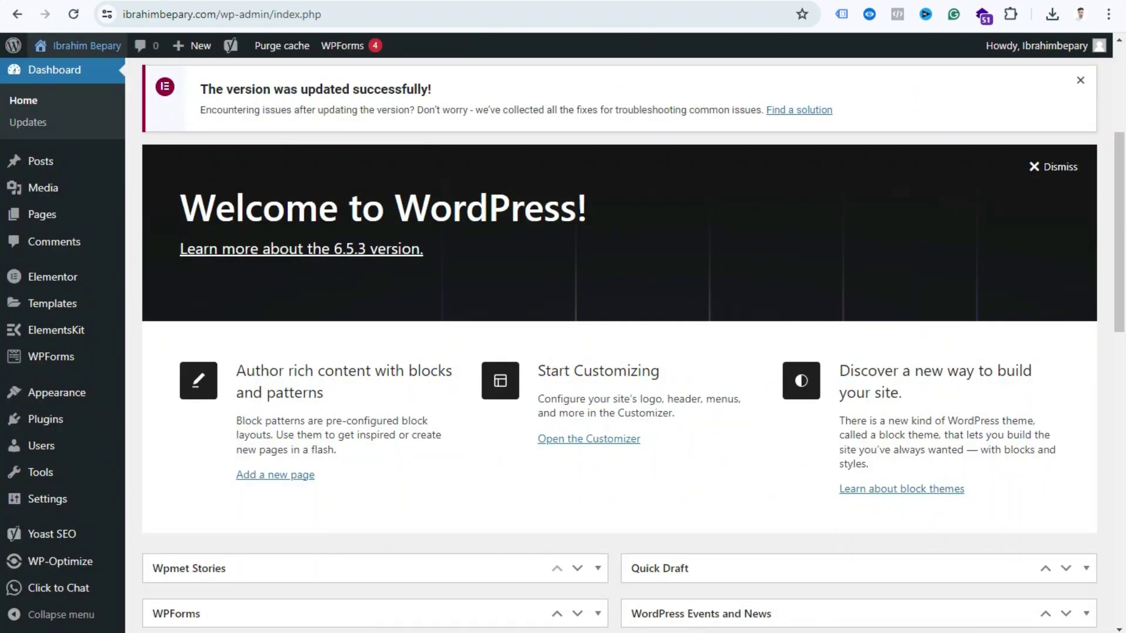
mouse_move(58, 588)
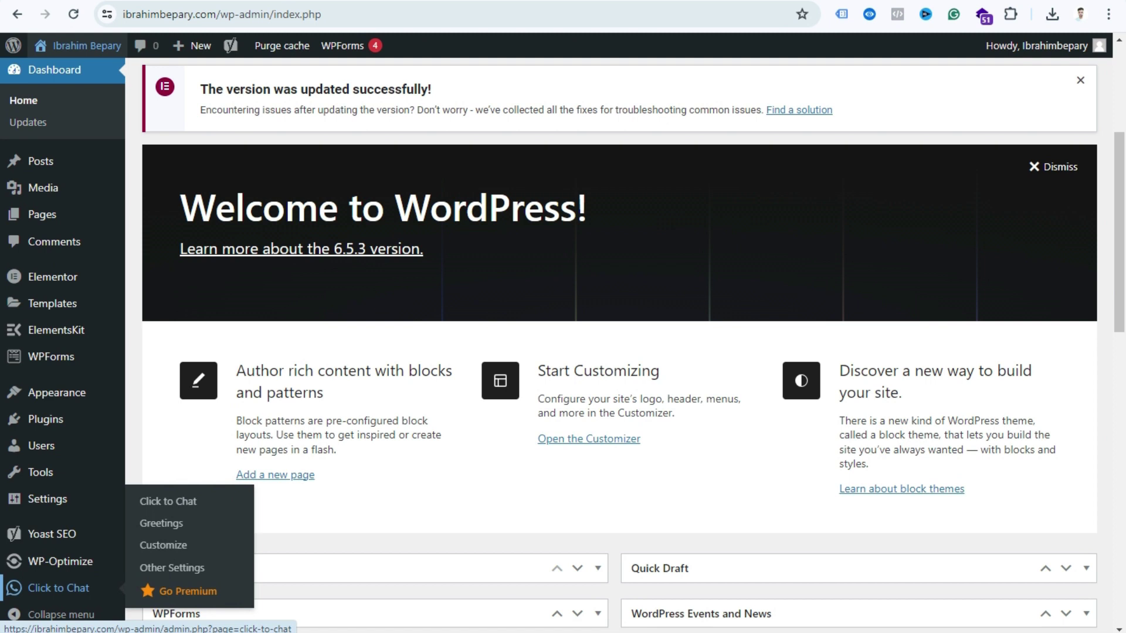
mouse_move(58, 562)
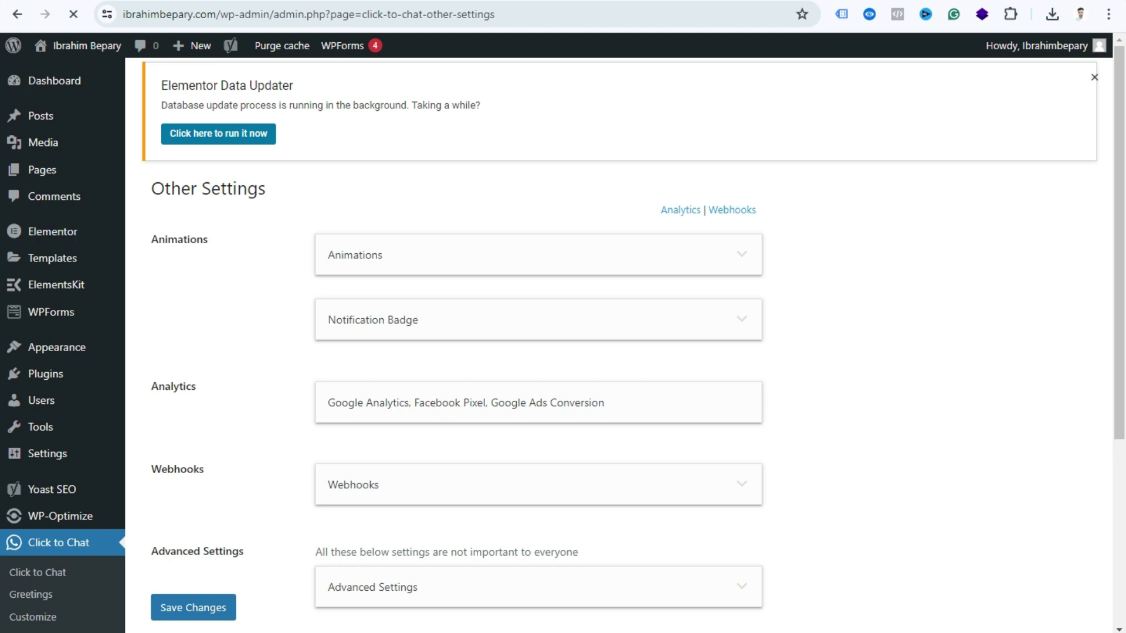
left_click_drag(151, 239, 196, 387)
left_click(196, 387)
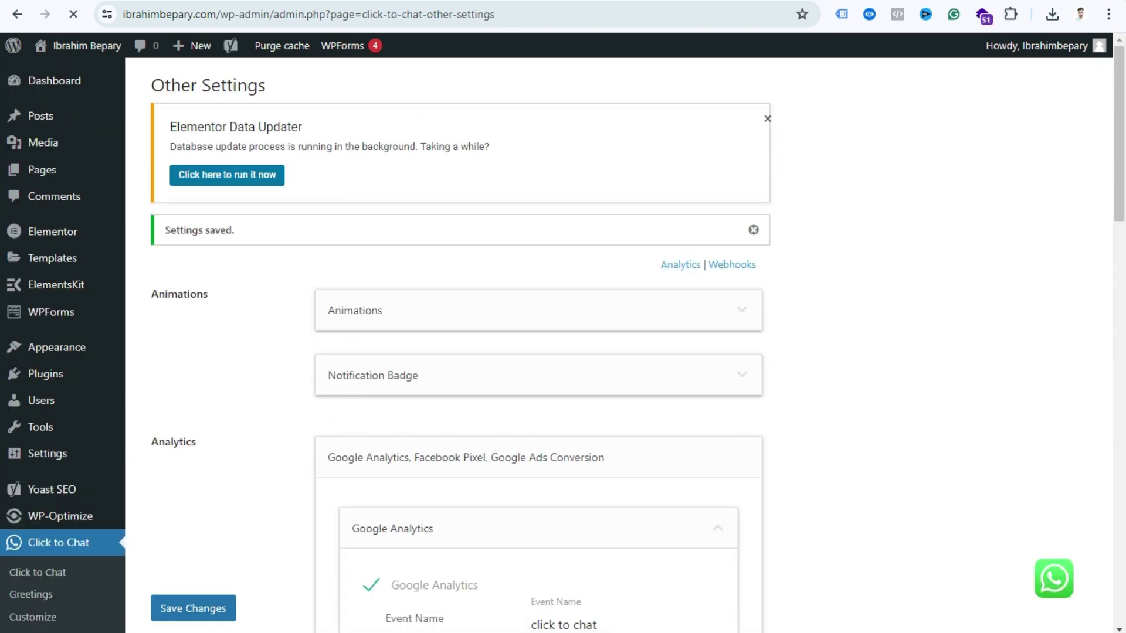
Switch to Tag Assistant, connect it to the website in preview mode, and continue to the debug summary
key("ctrl+Tab")
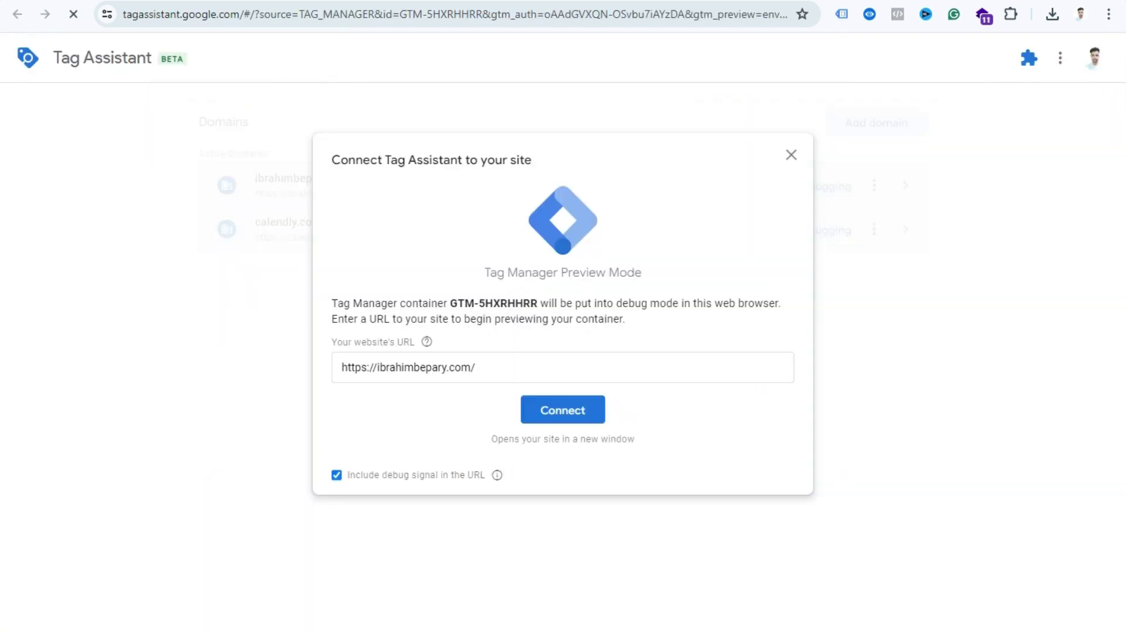
left_click(562, 410)
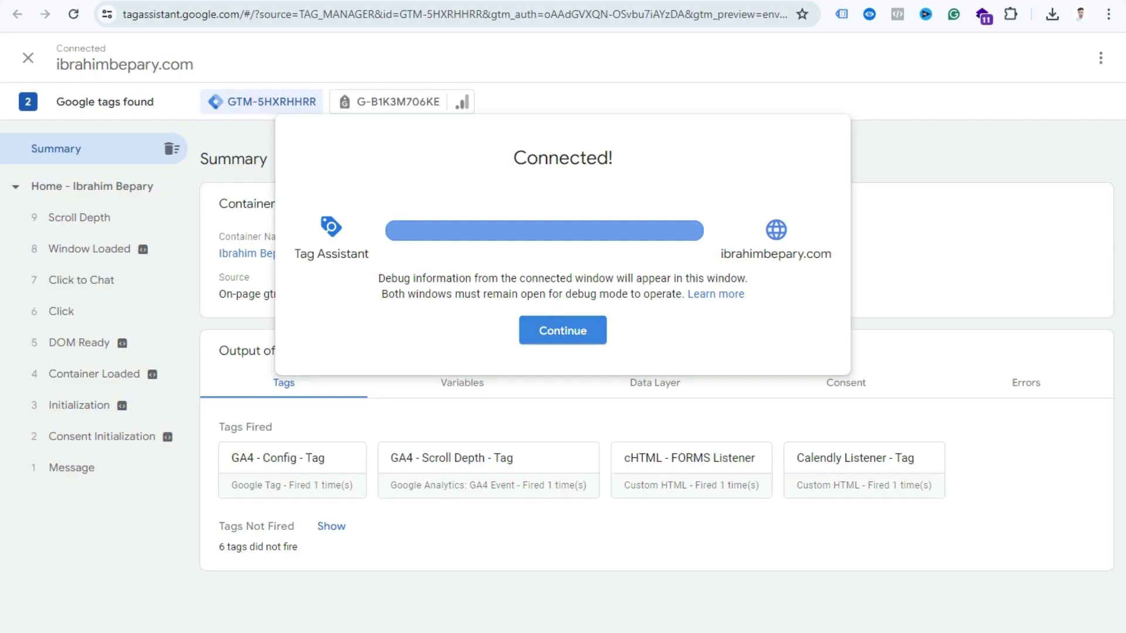
left_click(563, 330)
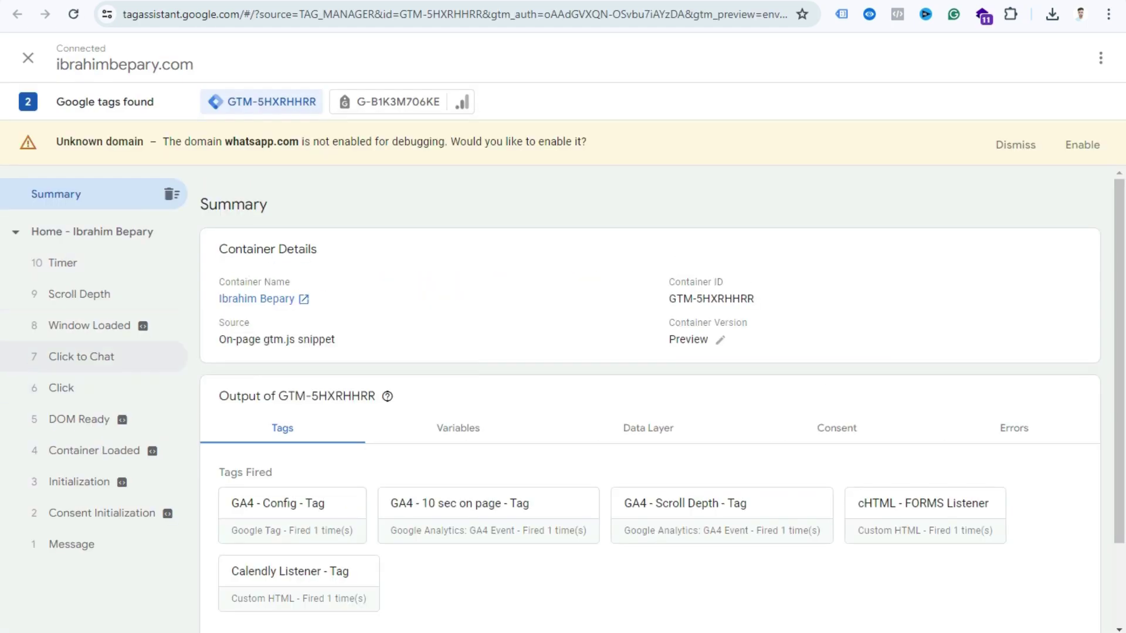
Copy the event name "Click to Chat" from the API call of the Click to Chat event
left_click(81, 357)
left_click_drag(347, 287, 417, 287)
key("ctrl+c")
right_click(381, 291)
left_click(405, 309)
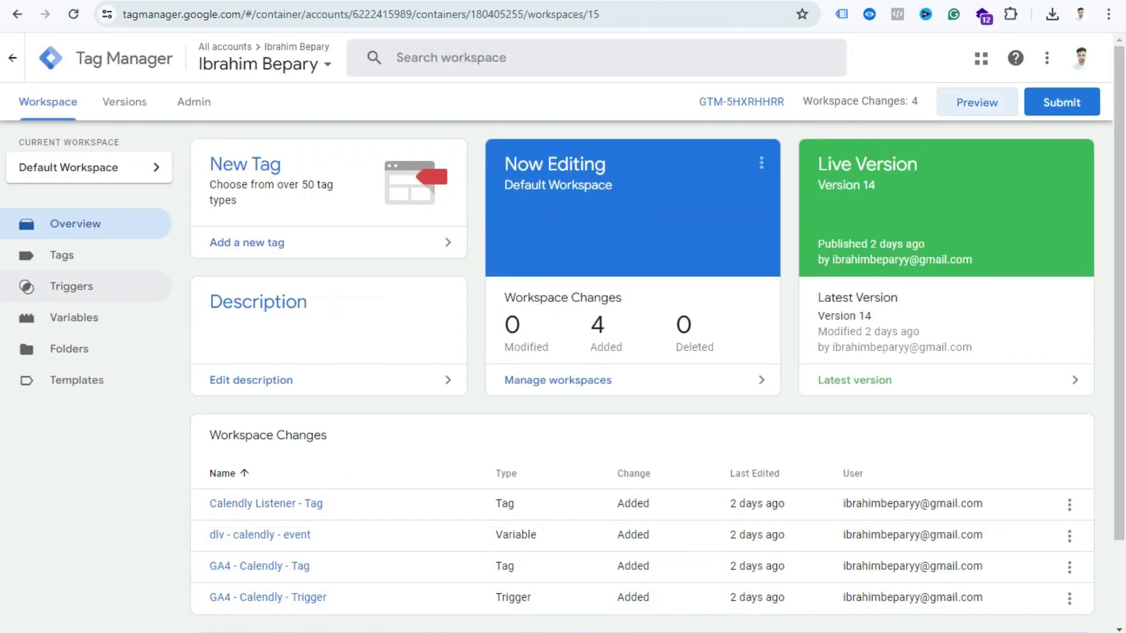
In Tag Manager, create a new Google Analytics: GA4 Event tag with the measurement ID {{GA4 - ID}}
left_click(244, 241)
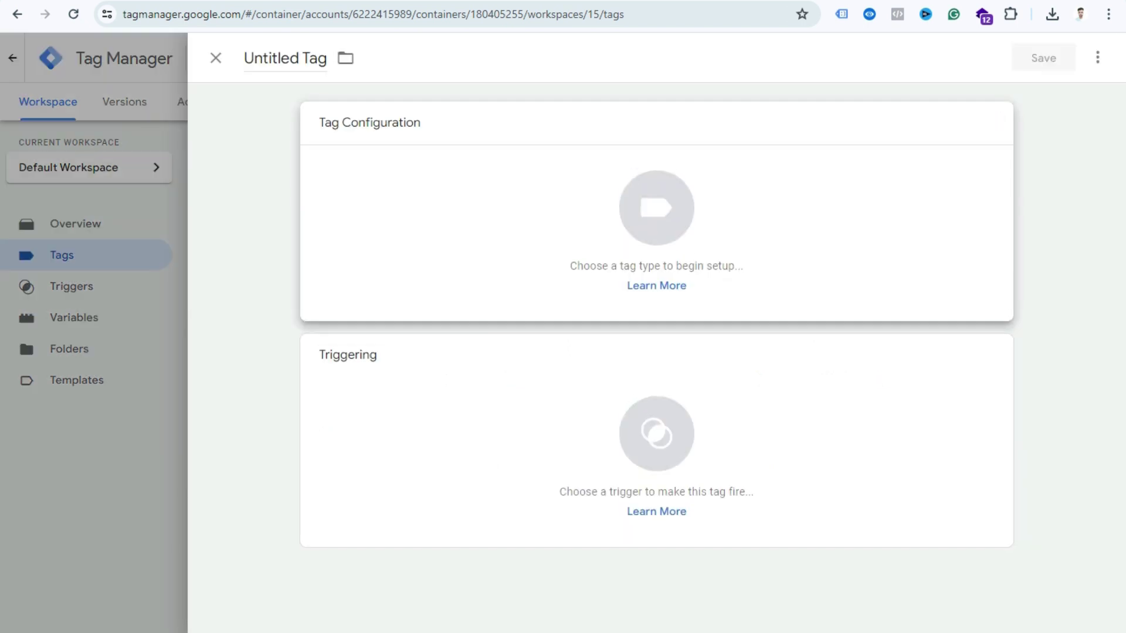
left_click(656, 209)
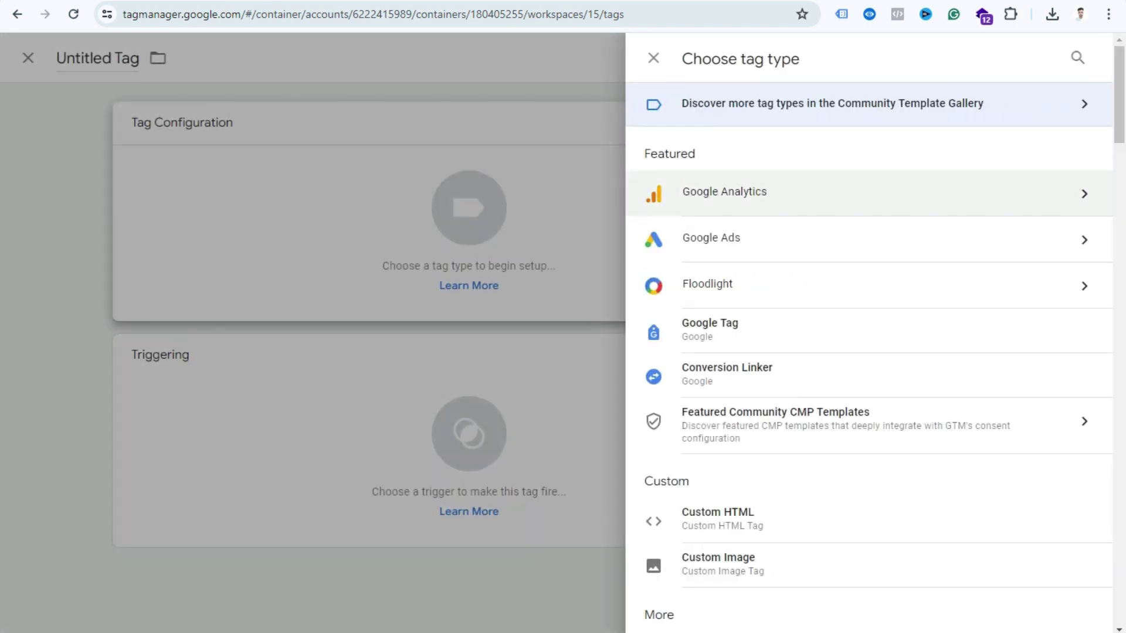
left_click(723, 193)
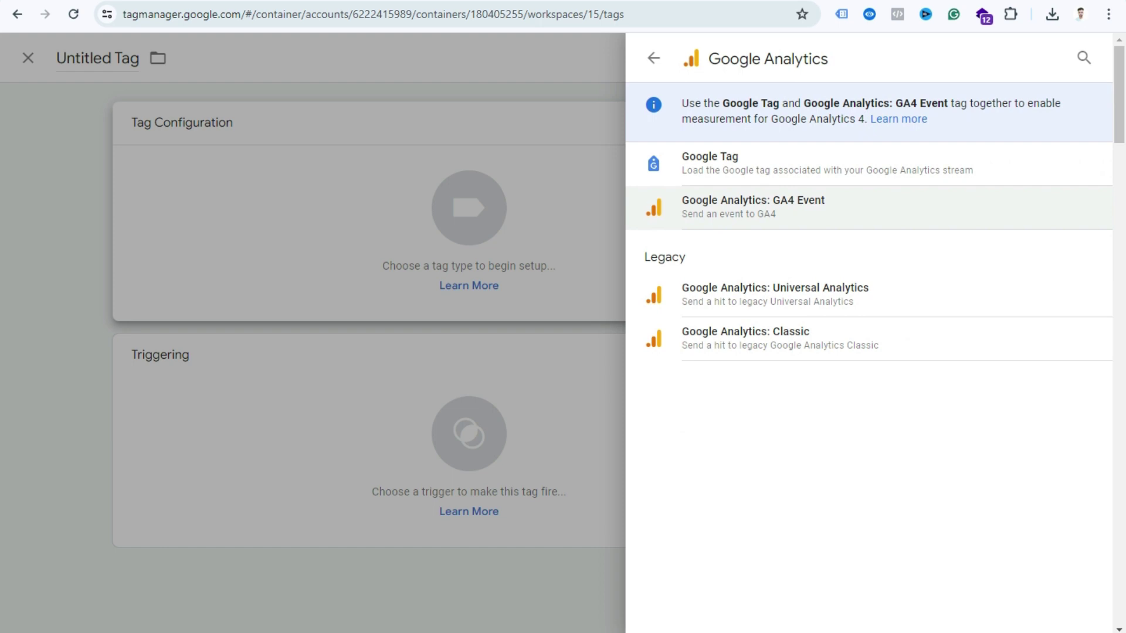
left_click(753, 207)
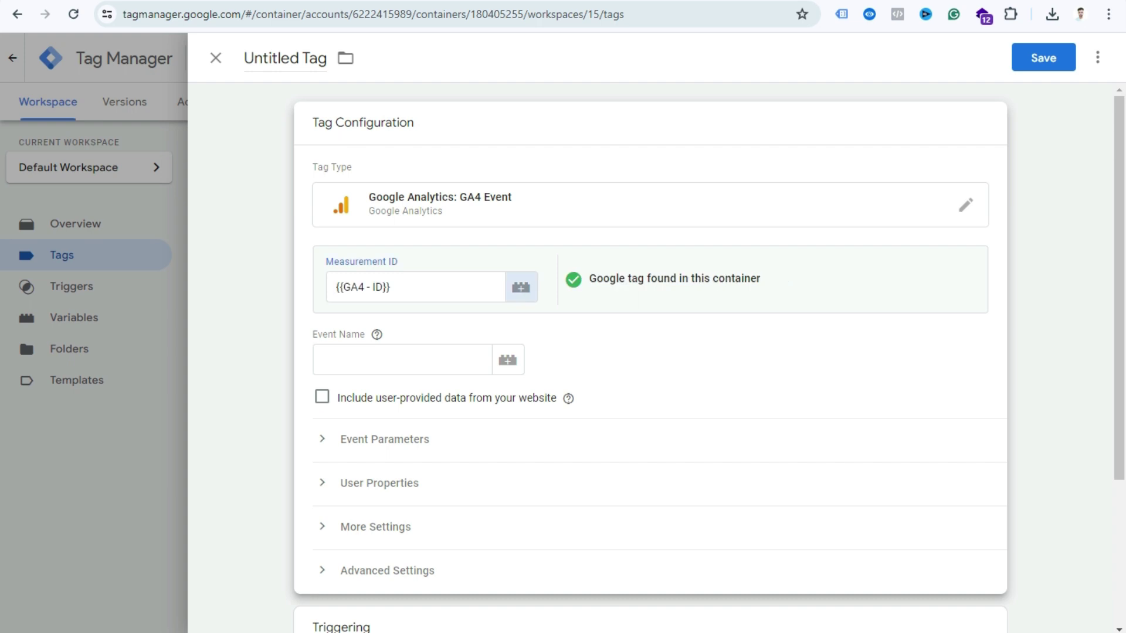
Set the tag's event name to "Click to Chat" and check it against the event in Tag Assistant
left_click(402, 359)
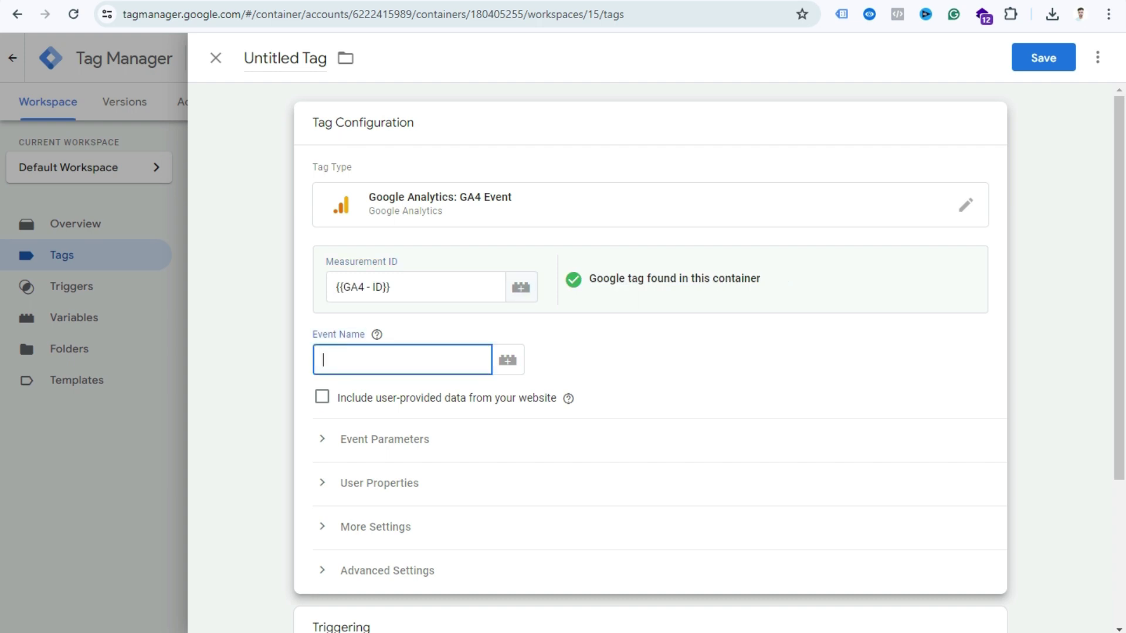
key("ctrl+v")
key("ctrl+Tab")
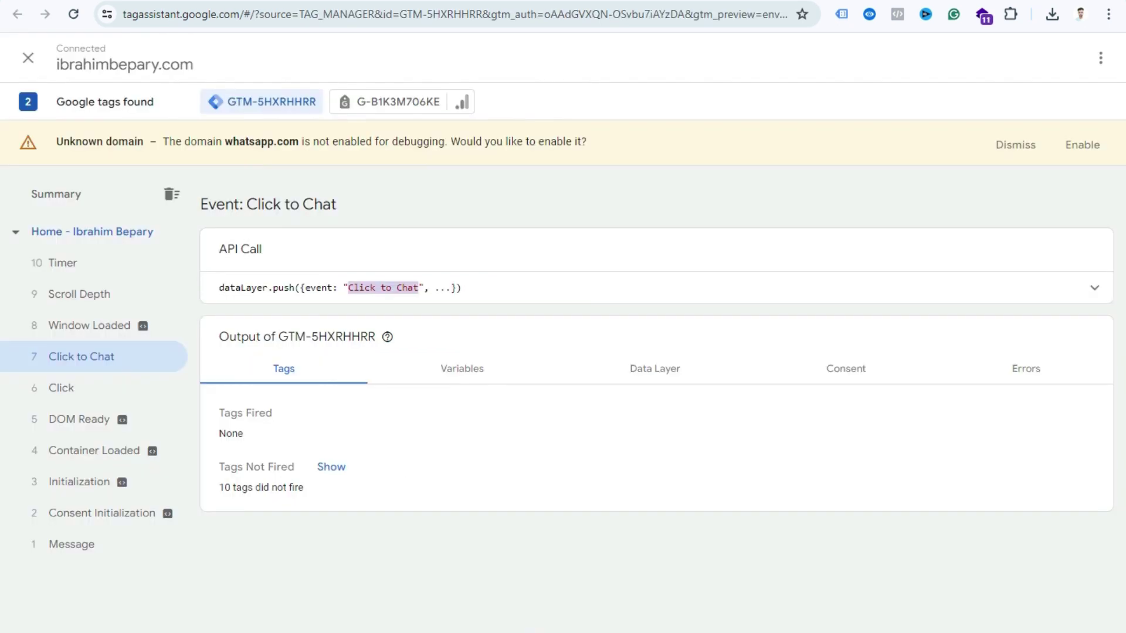
key("ctrl+shift+Tab")
Add a new trigger of type Custom Event to the tag
scroll(651, 358, "down", 4)
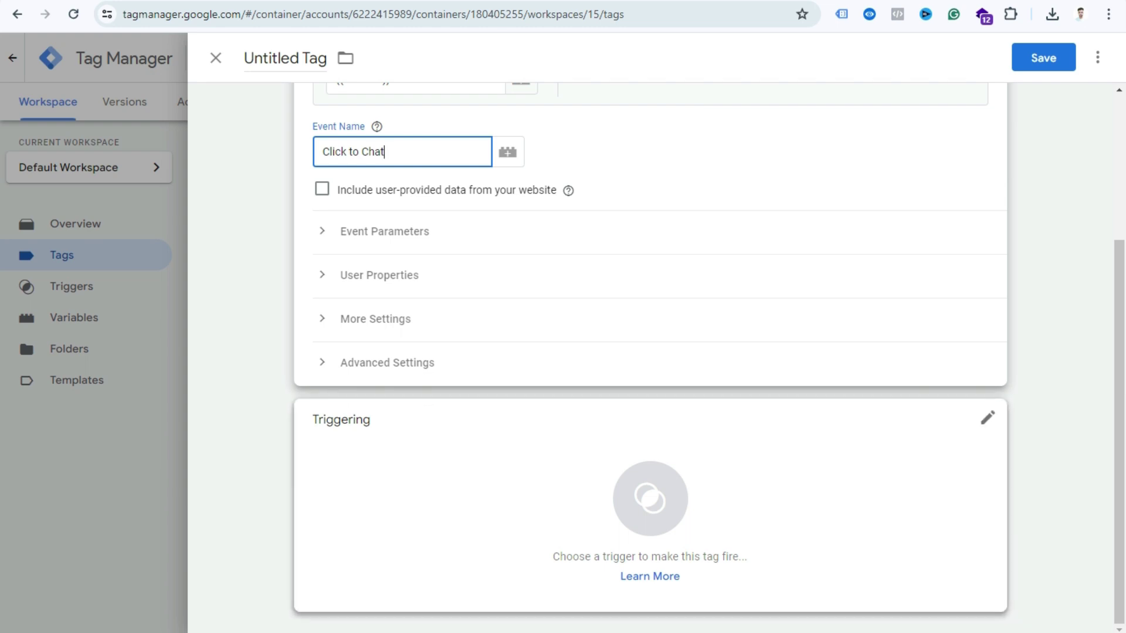
left_click(649, 499)
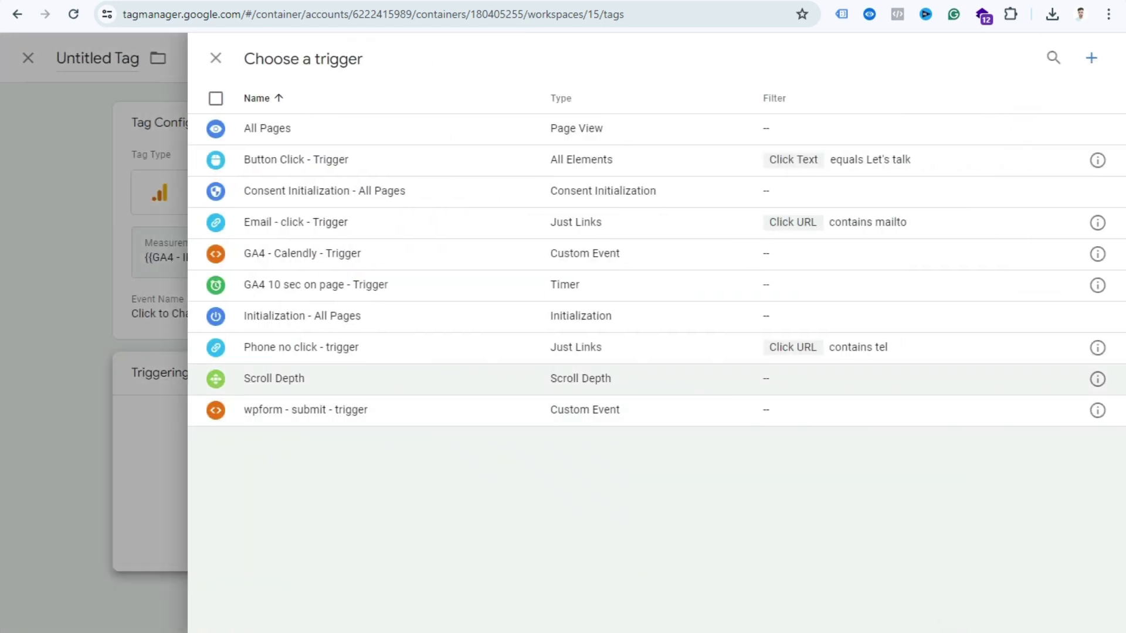
left_click(1092, 57)
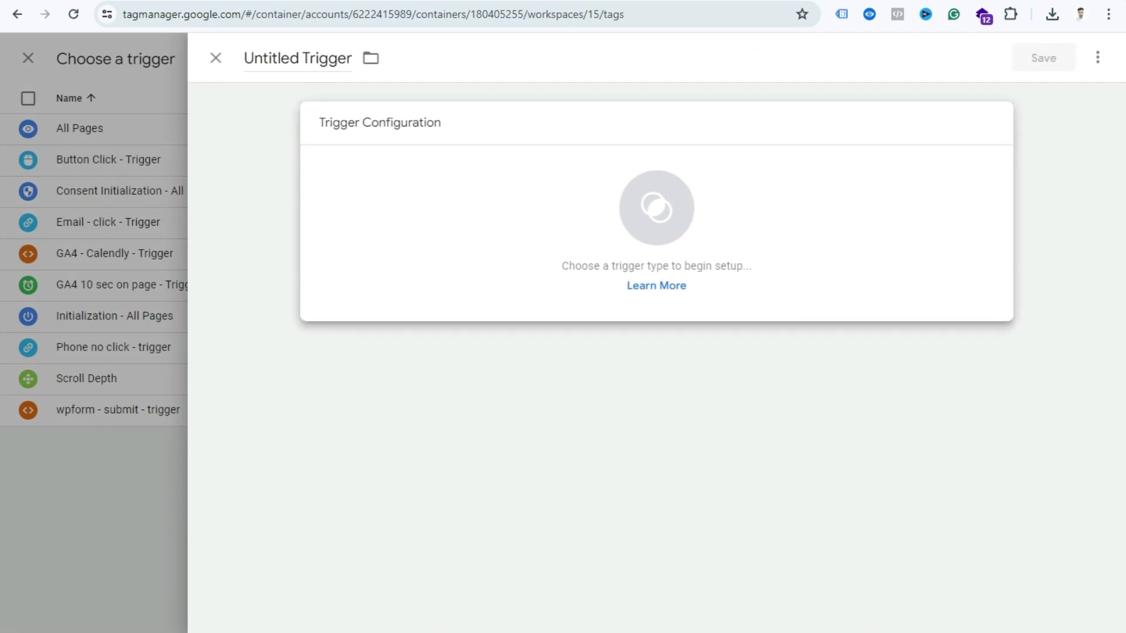
left_click(657, 205)
scroll(763, 470, "down", 2)
scroll(763, 464, "down", 3)
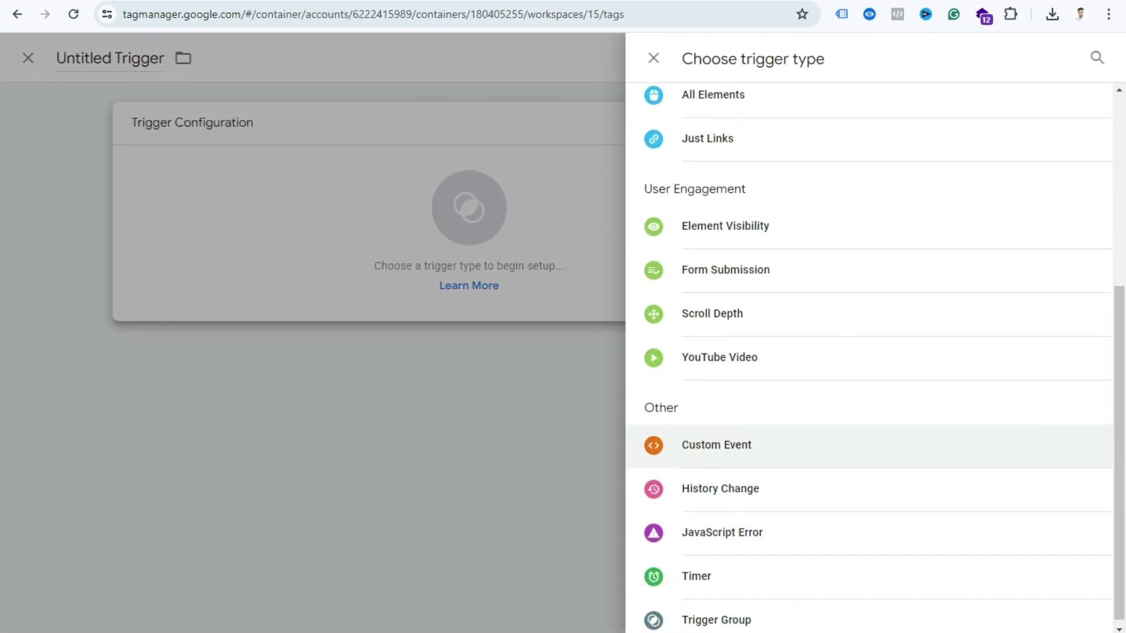
left_click(763, 437)
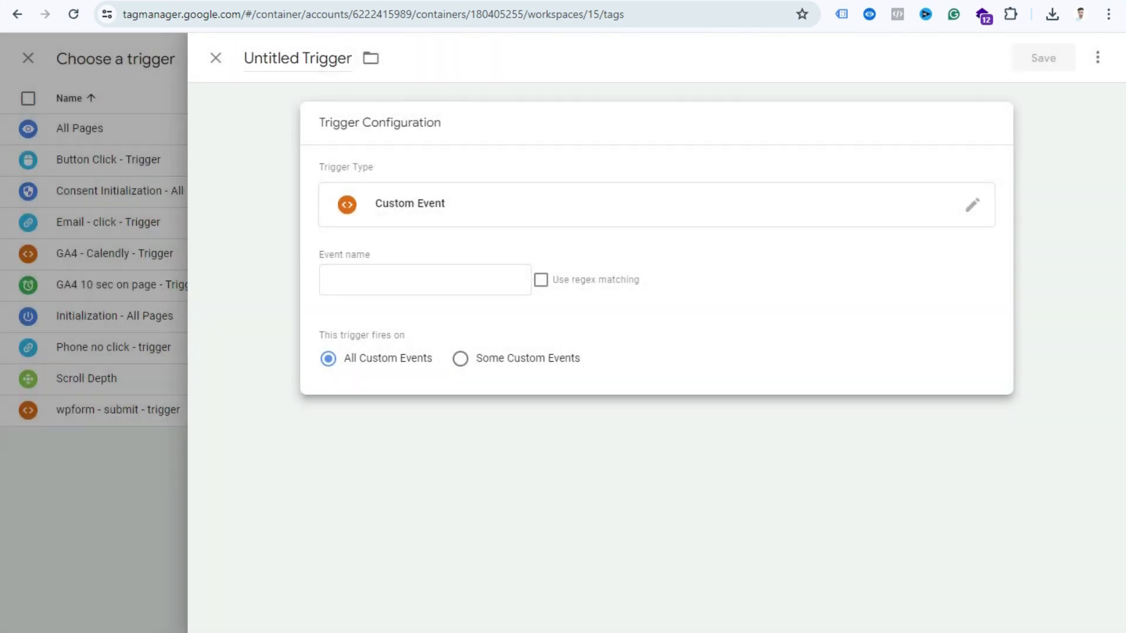
Set the trigger's event name to "Click to Chat" and save it as "whatsapp click - Trigger"
left_click(425, 280)
key("ctrl+v")
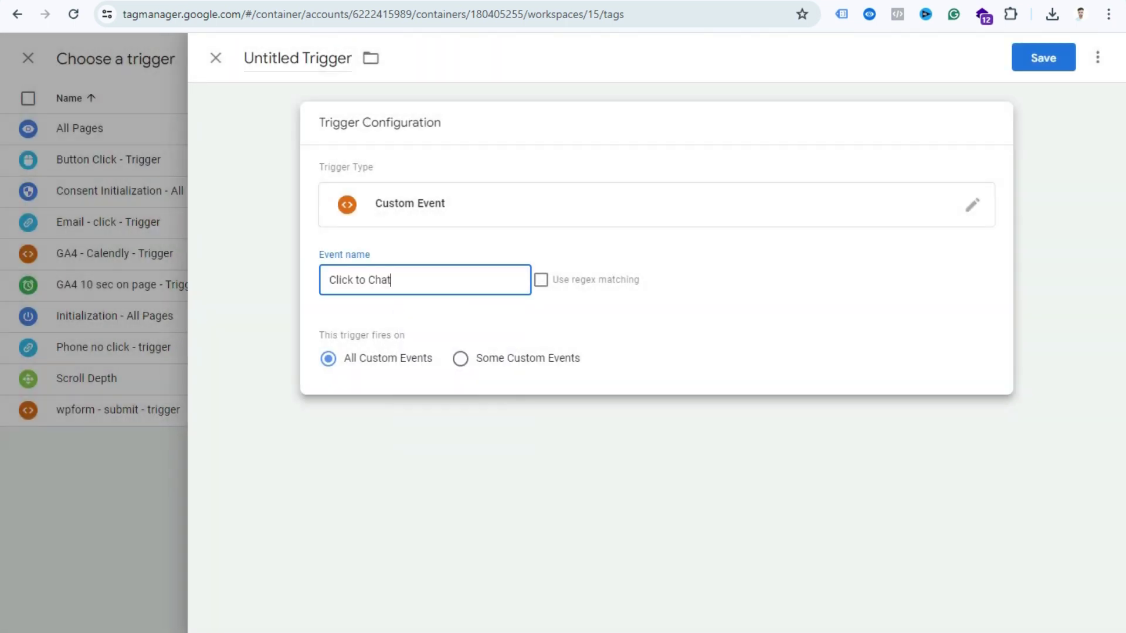
left_click(1043, 57)
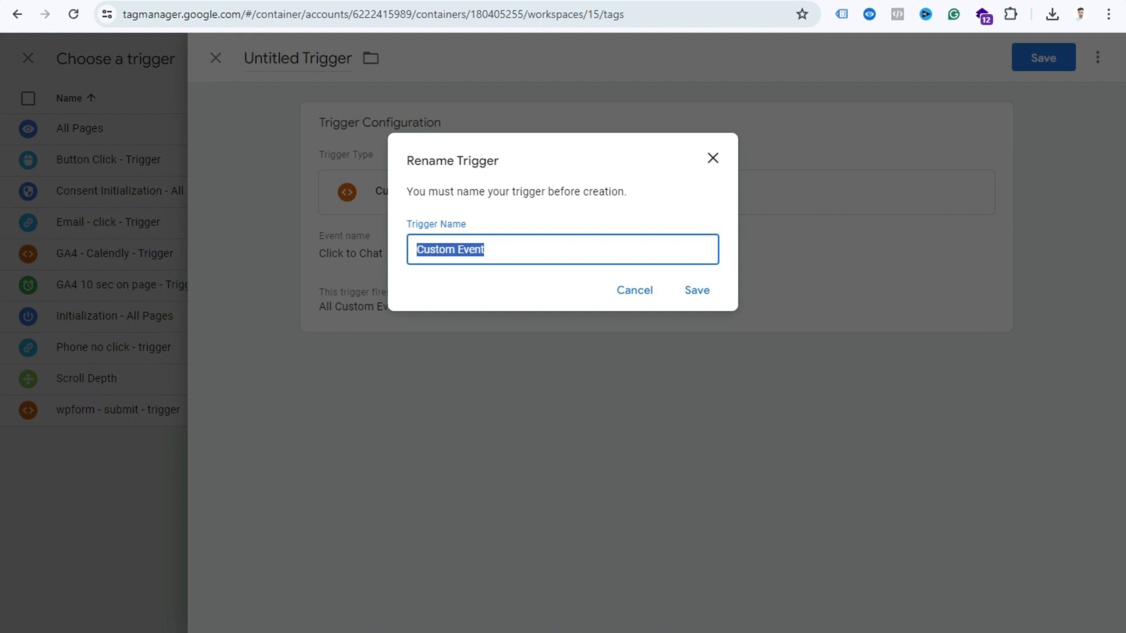
type("whatsapp click - Trigger")
left_click(696, 290)
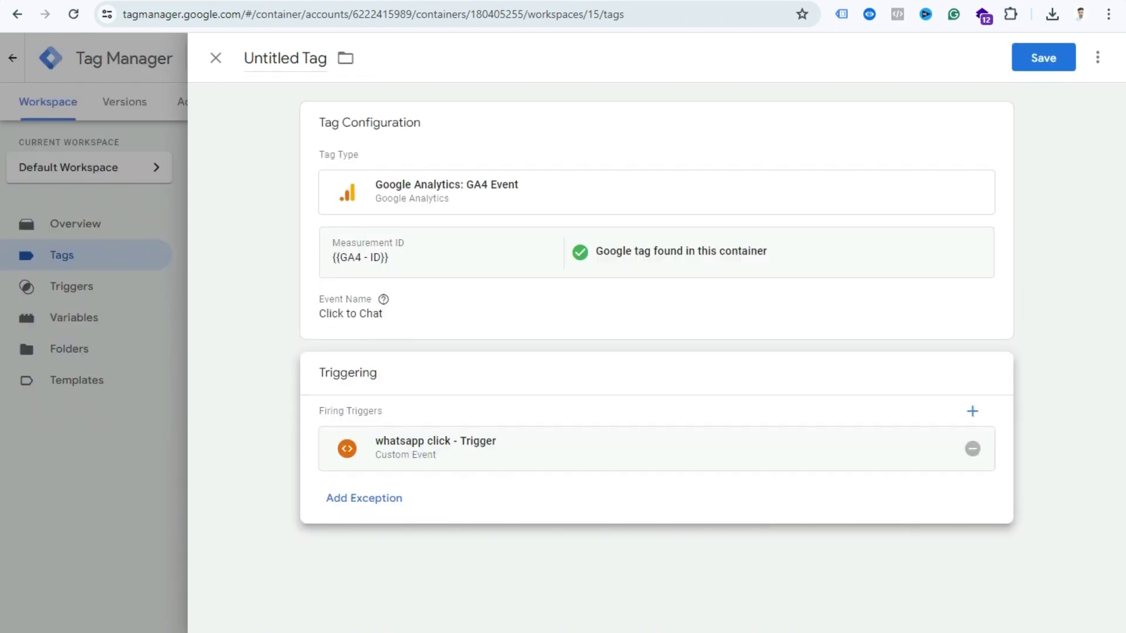
Save the tag under the name "Whatsapp click - Tag"
left_click(1043, 58)
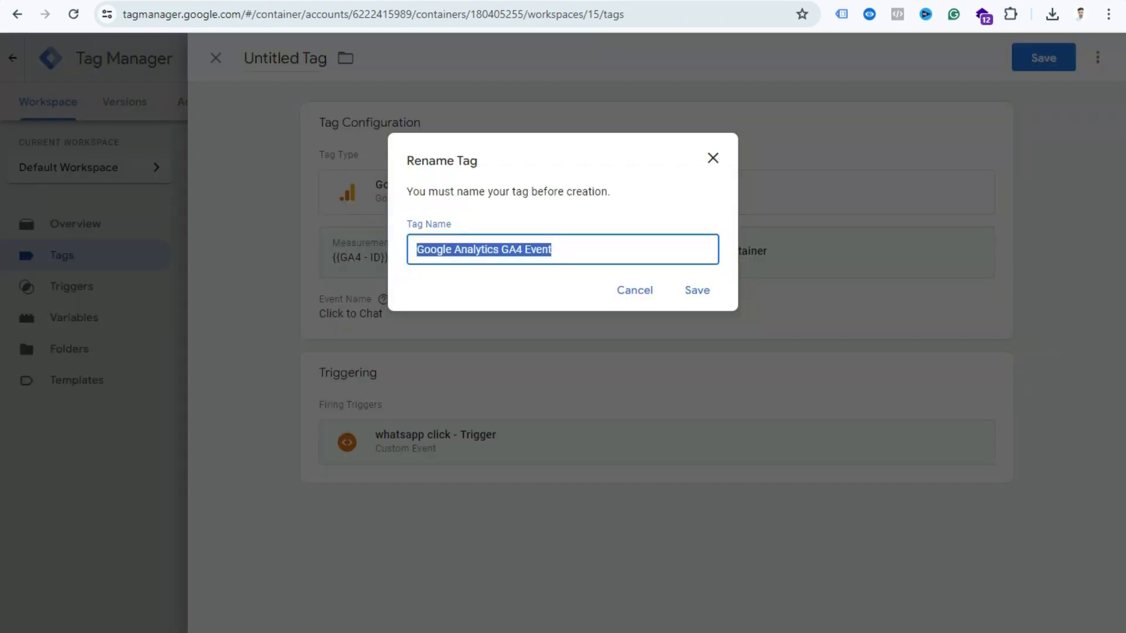
type("Whatsapp click ")
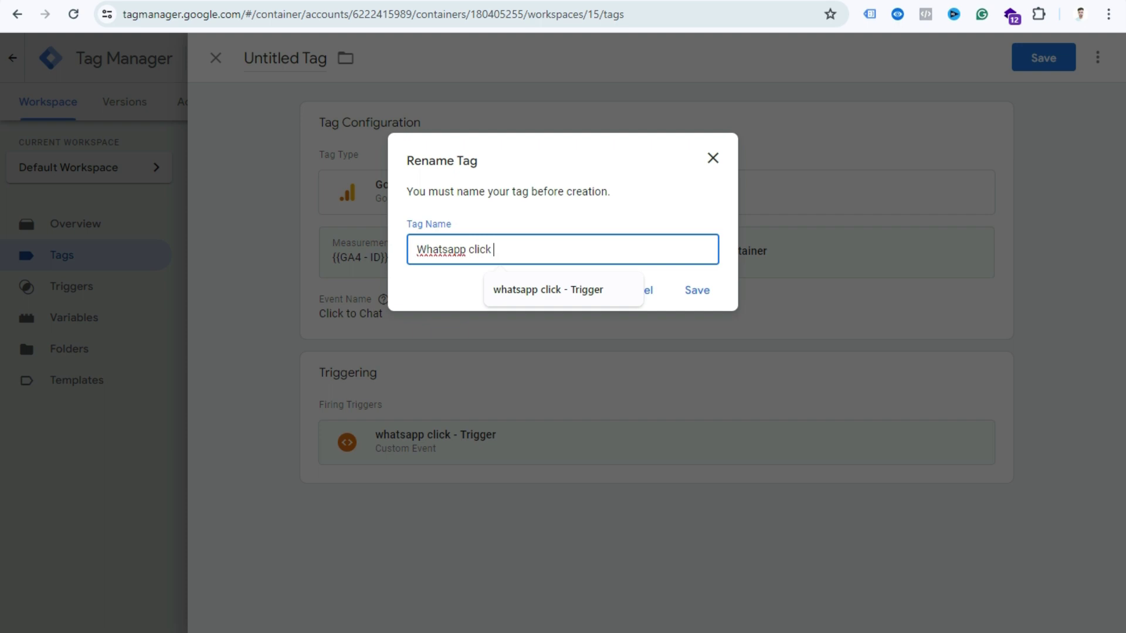
type("- Tag")
left_click(696, 291)
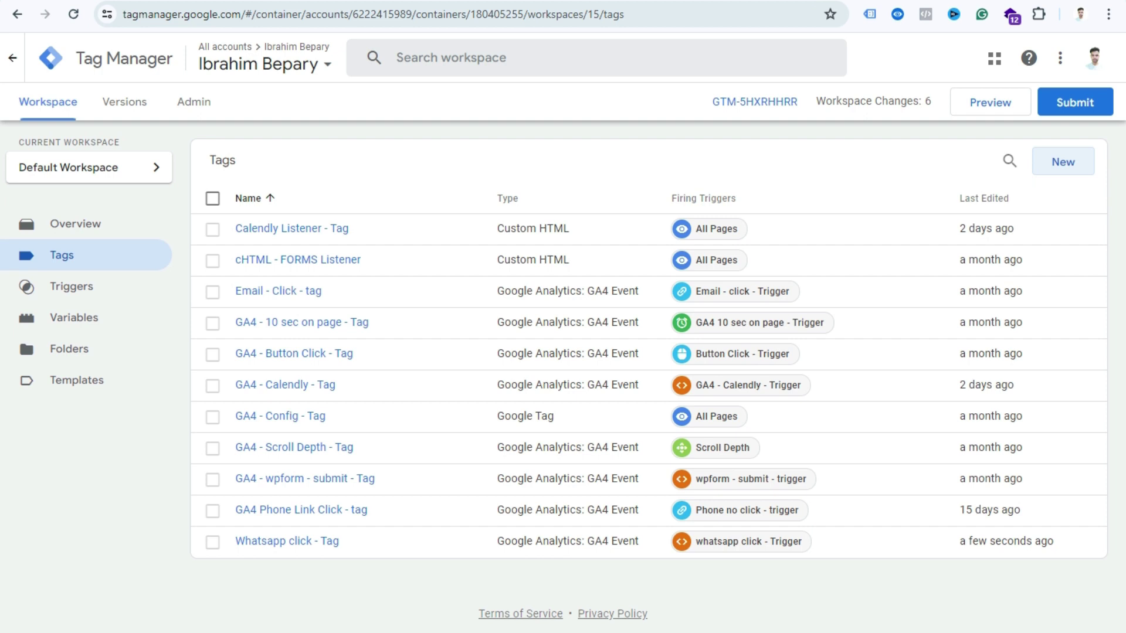
Start a preview of the container, and open DebugView from the property's admin settings in Google Analytics
left_click(989, 102)
left_click(990, 103)
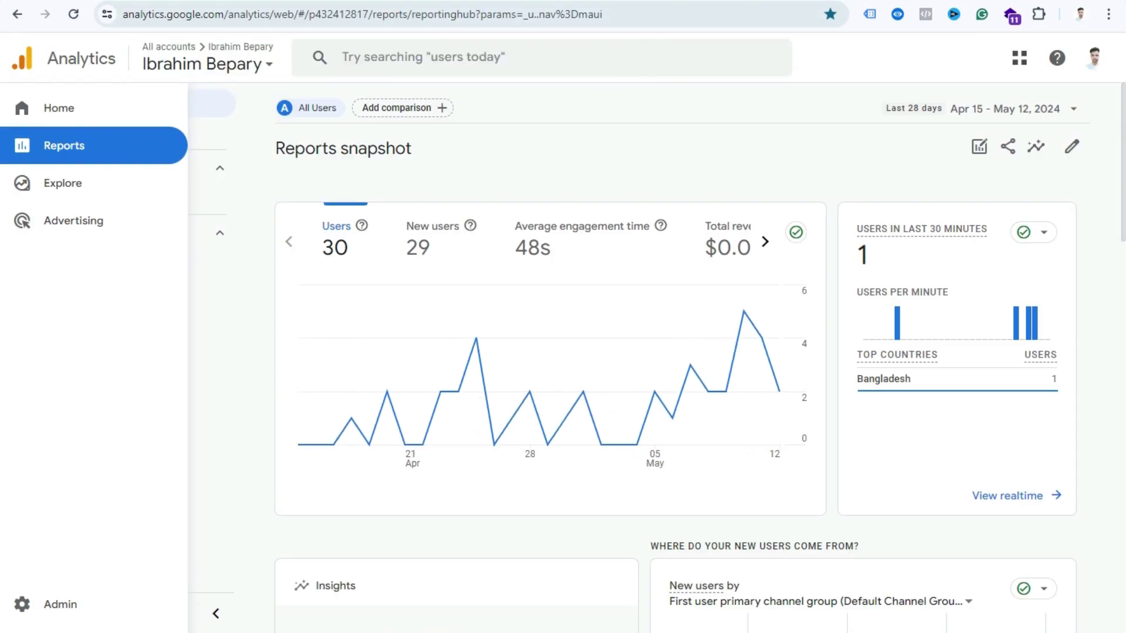
left_click(60, 604)
scroll(727, 427, "down", 8)
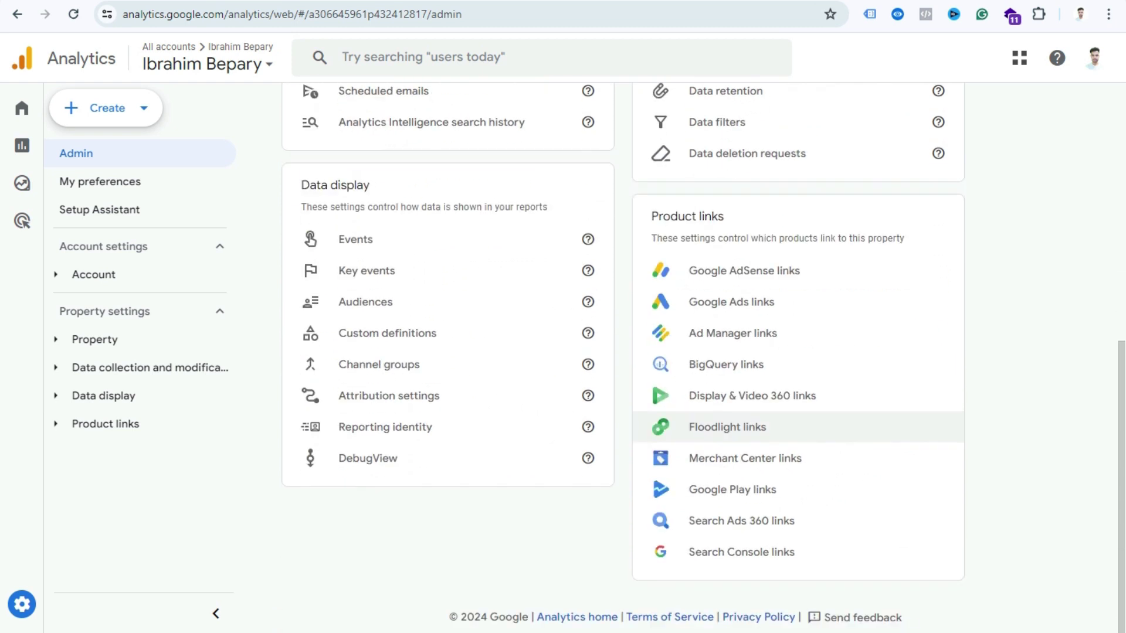
left_click(368, 458)
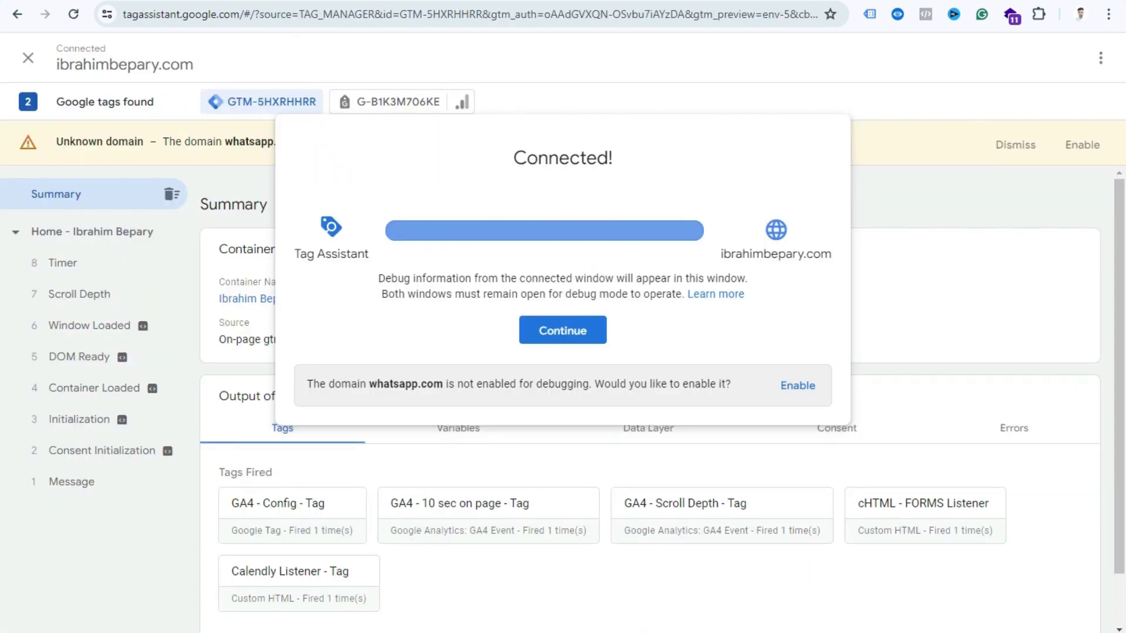
Test the WhatsApp chat button on the connected site, and examine the fired tags in the Tag Assistant summary
left_click(563, 330)
scroll(563, 340, "down", 3)
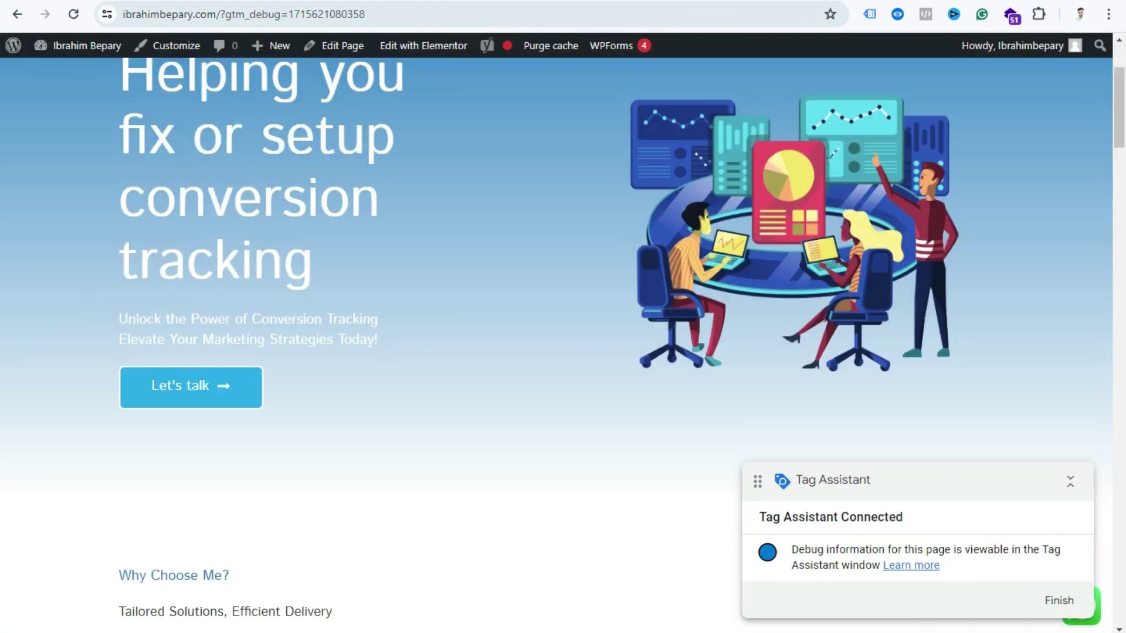
scroll(563, 340, "down", 5)
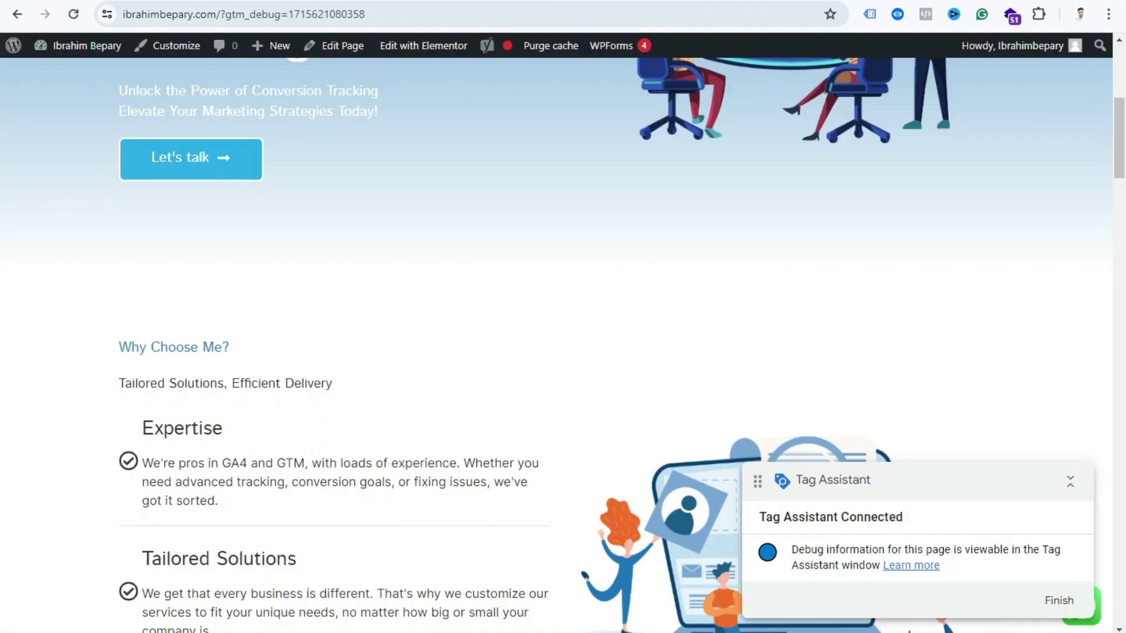
left_click_drag(758, 481, 358, 459)
scroll(556, 340, "down", 4)
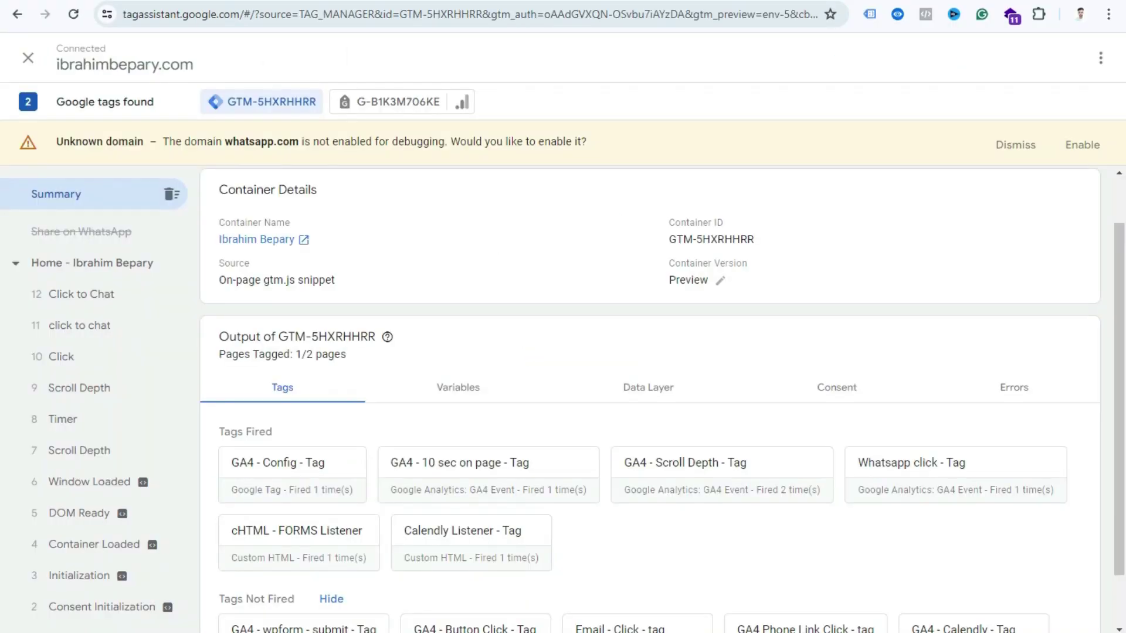
scroll(956, 410, "down", 1)
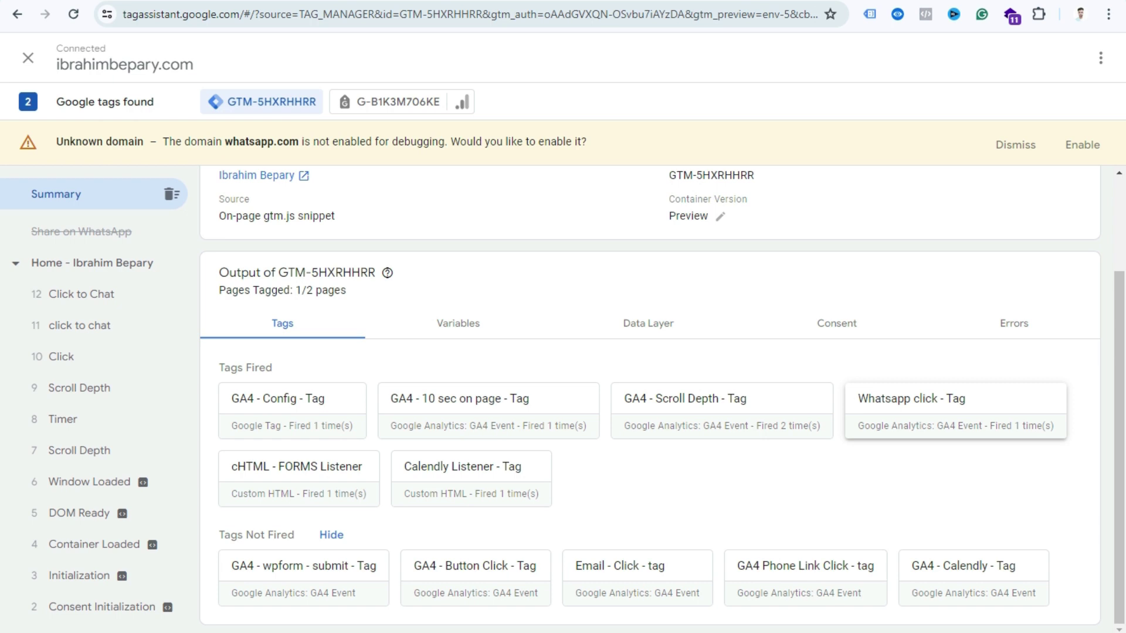